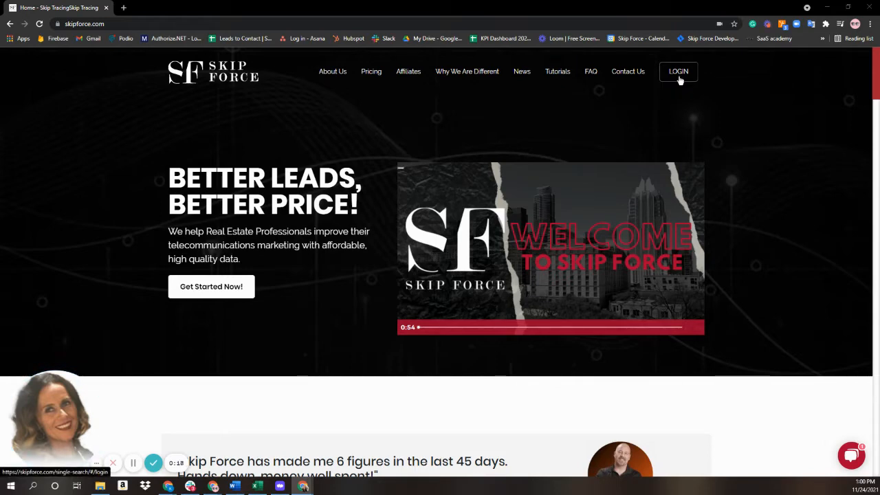
Step: Go to the member login page and open the Register form in a new tab
left_click(678, 76)
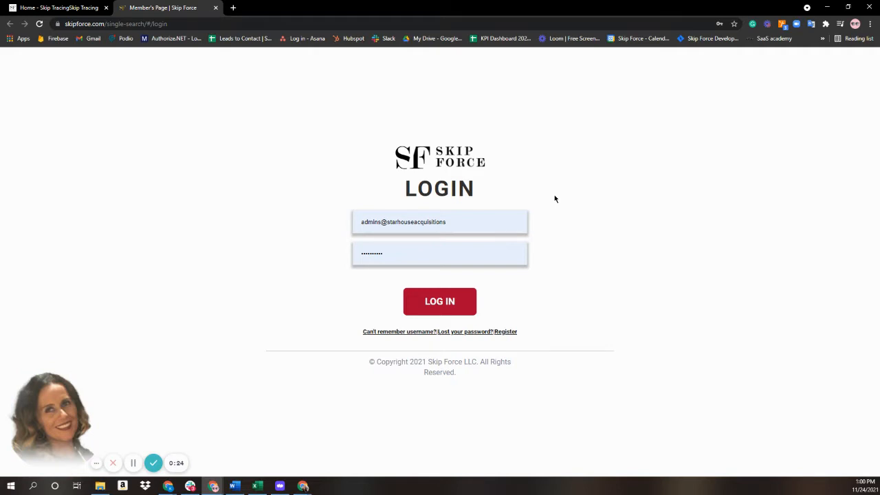
right_click(511, 337)
left_click(533, 341)
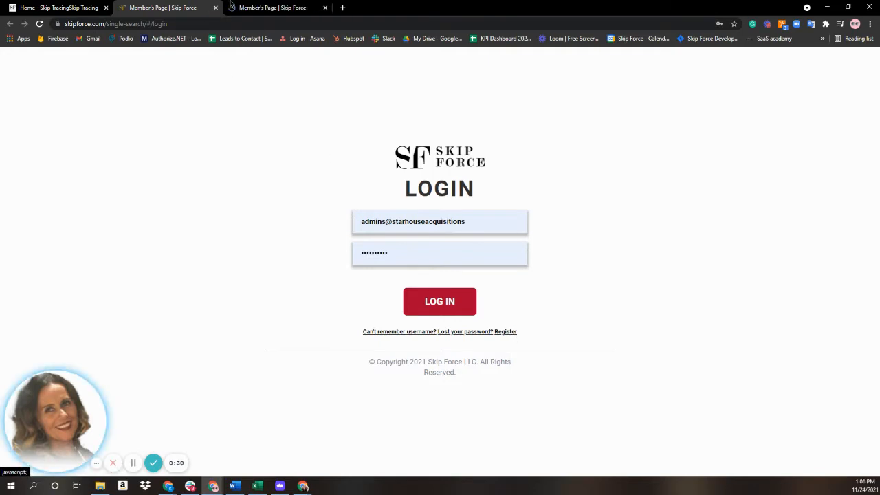
left_click(300, 6)
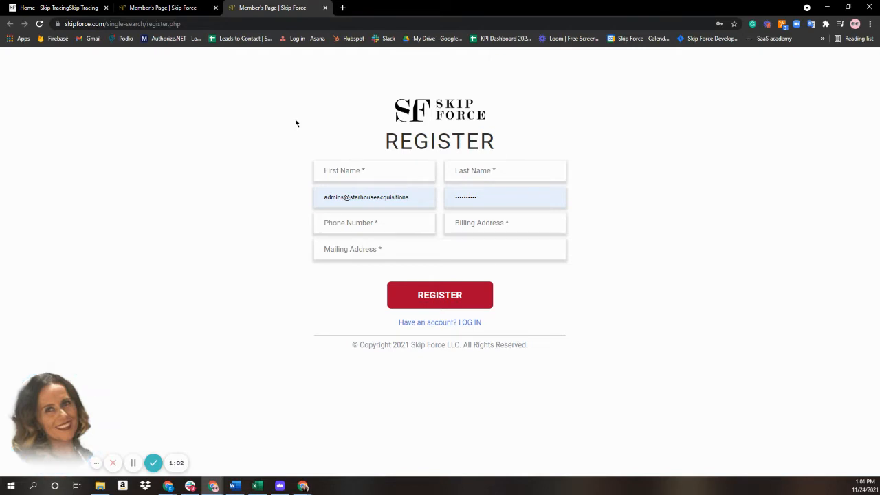
Step: Close the registration tab to return to the login page
left_click(324, 7)
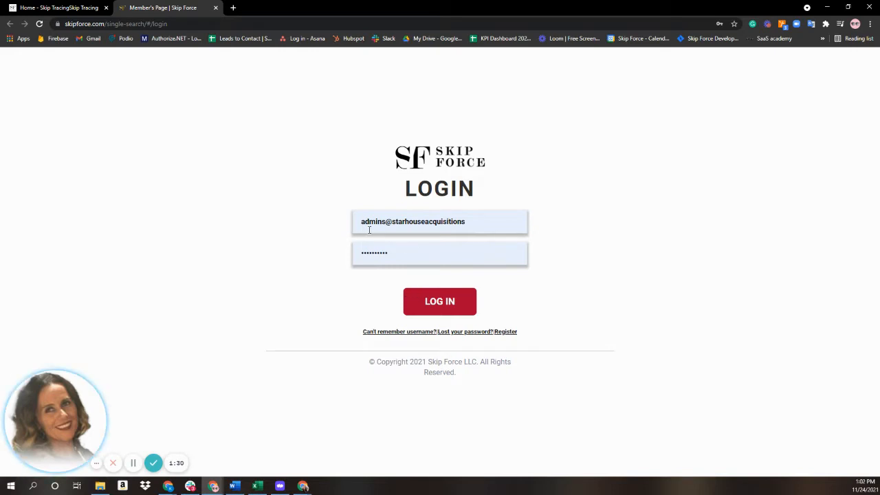
Step: Log in with the saved credentials to reach the member dashboard
left_click(436, 312)
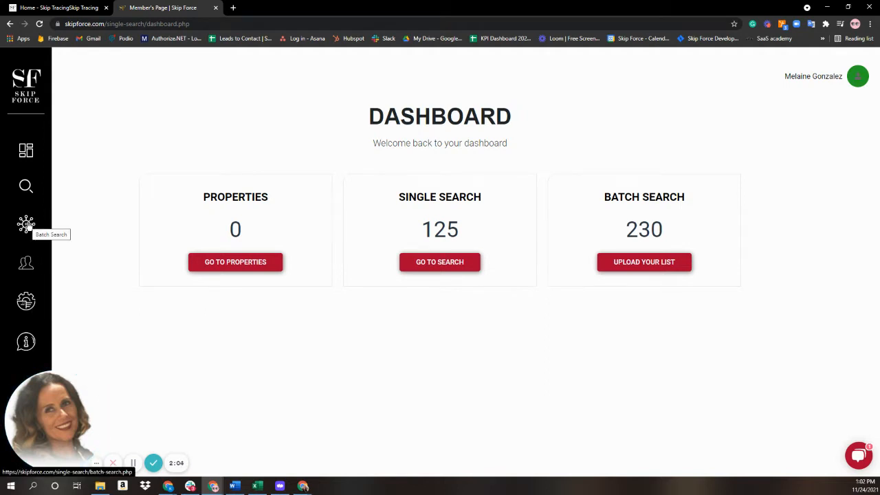
Step: Open Single Search and enter the person's last and first name
left_click(418, 264)
left_click(284, 205)
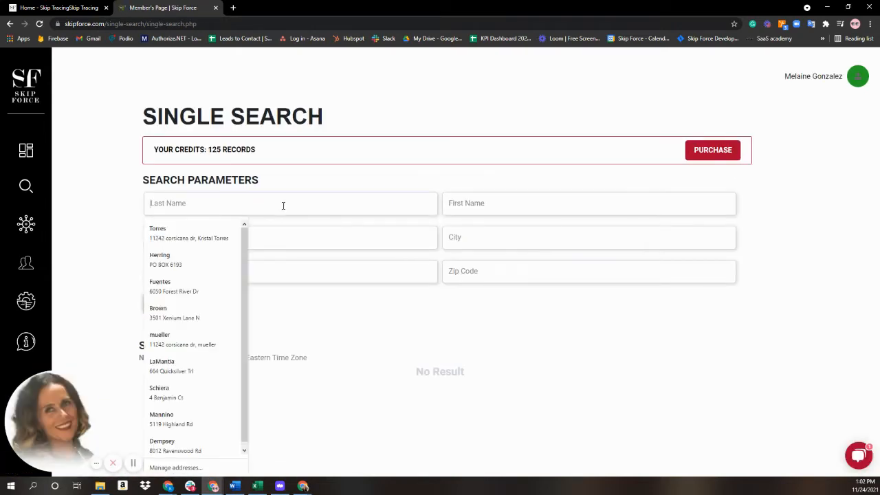
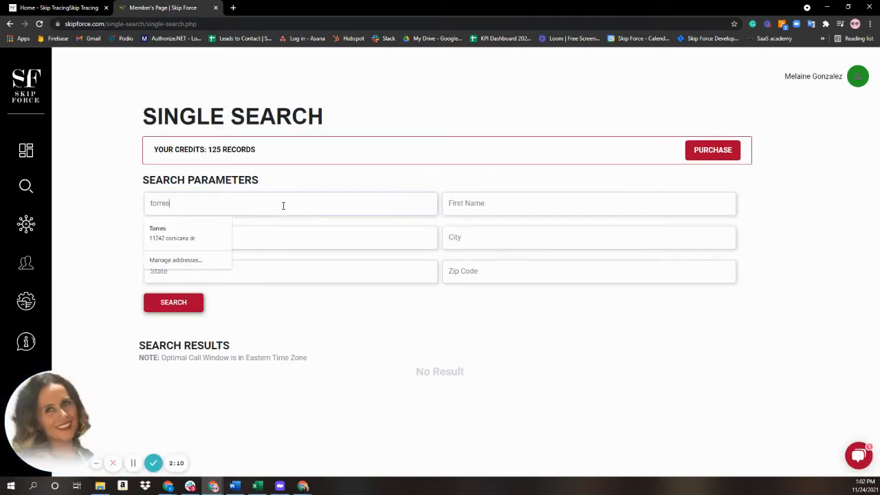
key("Tab")
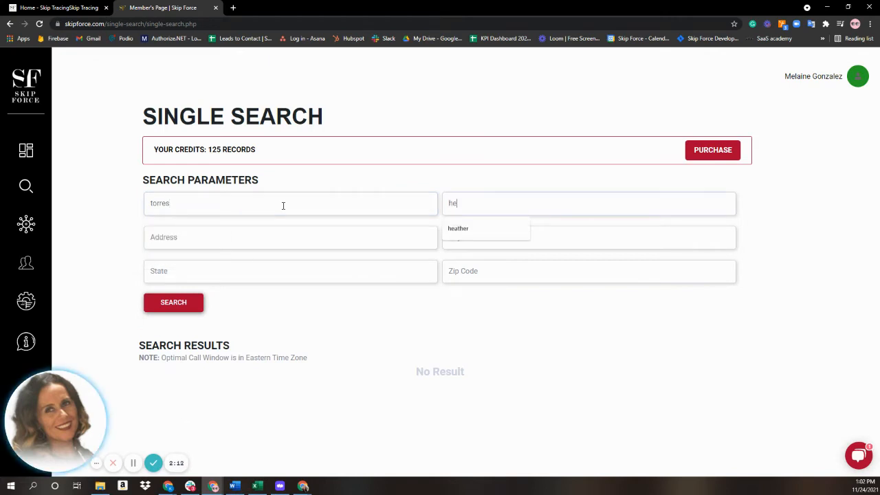
key("Tab")
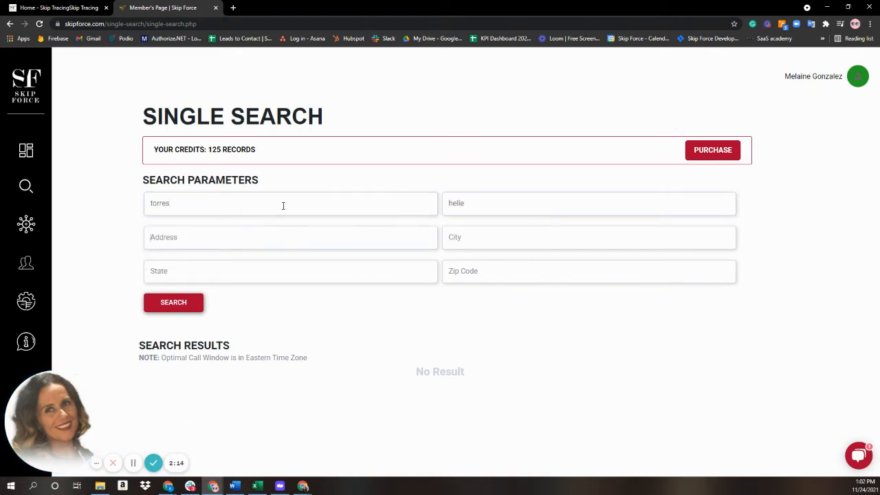
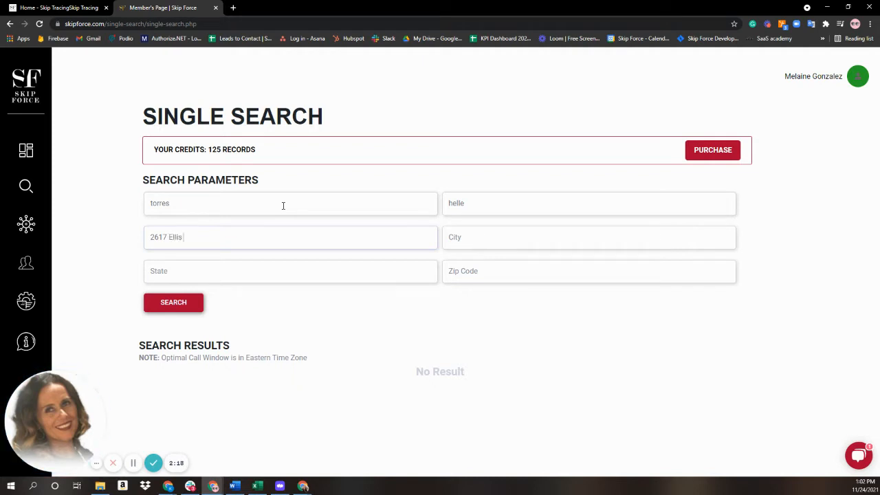
Step: Fill in the person's street address, fixing a typo, then the city, state and zip code
key("Tab")
key("Tab")
type("plano")
left_click(265, 266)
type("texas")
key("Tab")
type("7")
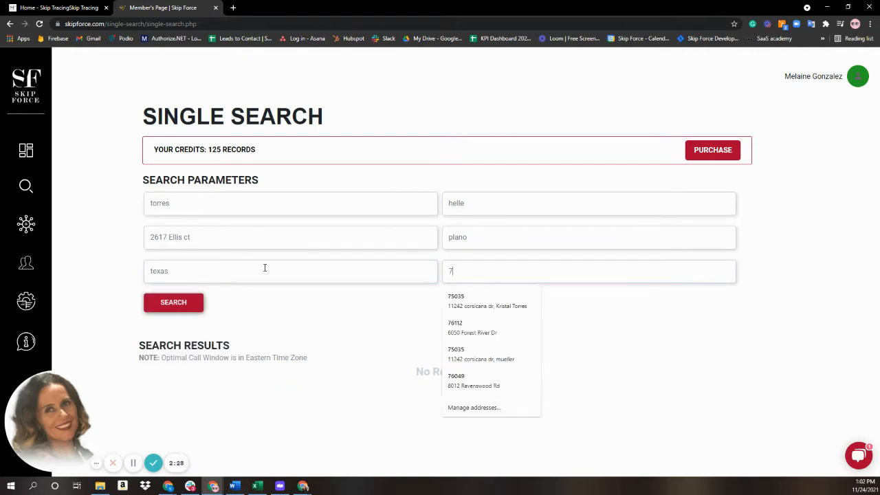
type("5075")
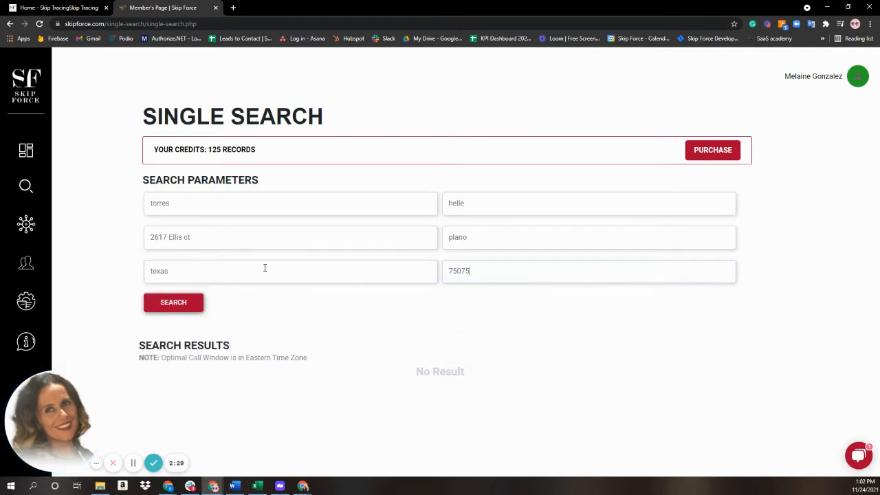
Step: Run the search and scroll to the three scored phone numbers in the results
left_click(187, 306)
scroll(602, 337, "down", 4)
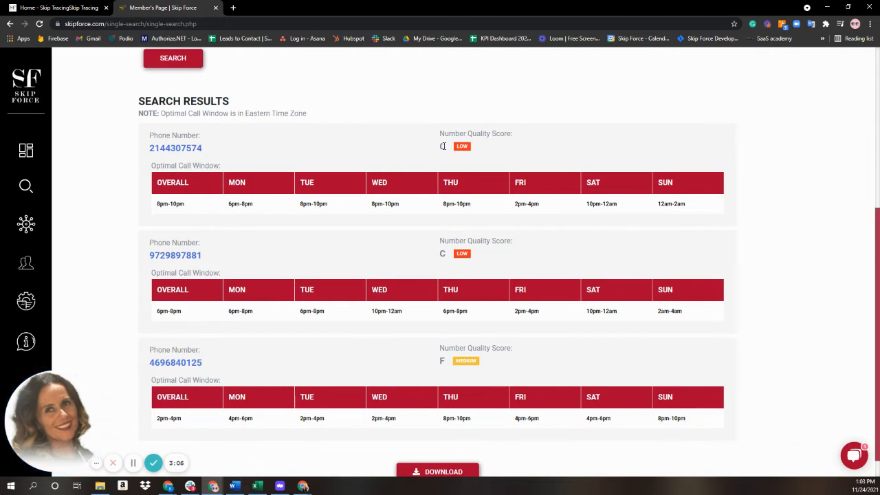
left_click(191, 150)
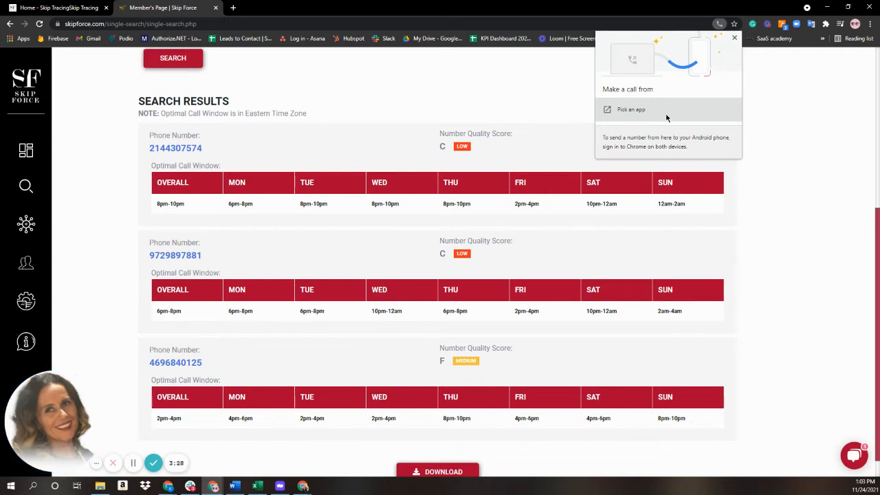
scroll(550, 275, "down", 1)
left_click(816, 289)
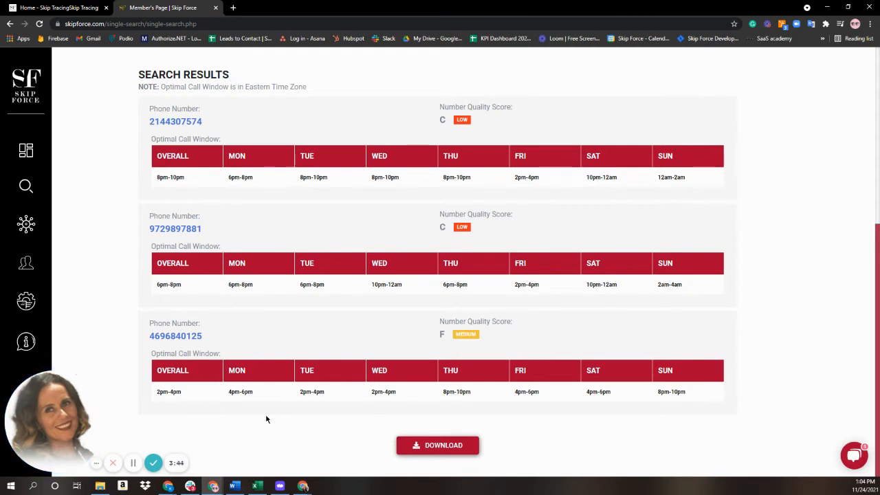
scroll(115, 351, "up", 2)
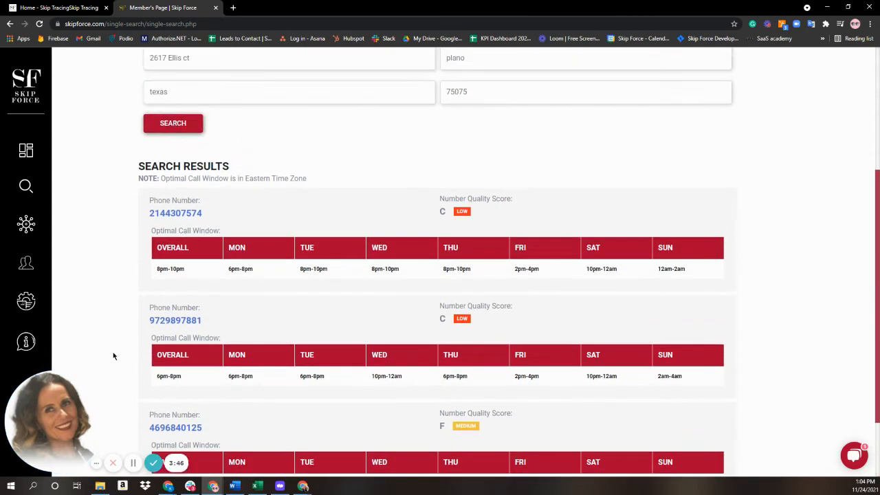
Step: Scroll back up to check the credits, then go to the Batch Search upload list
scroll(114, 351, "up", 3)
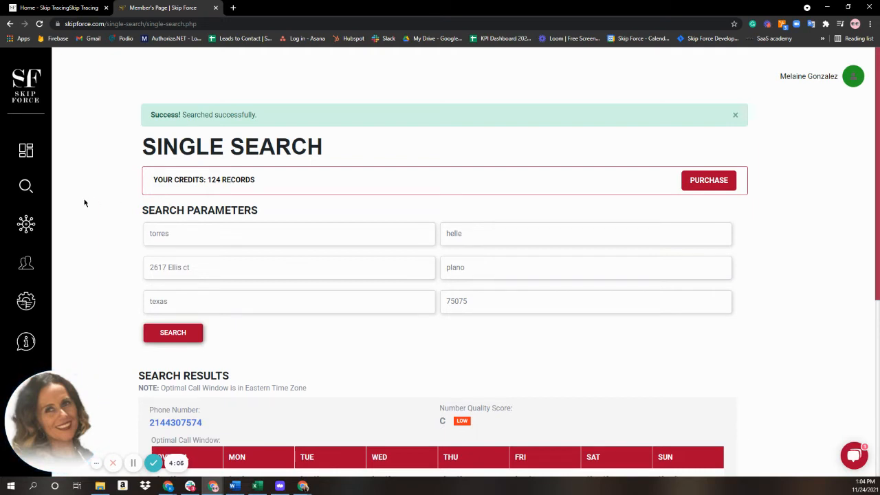
left_click(26, 224)
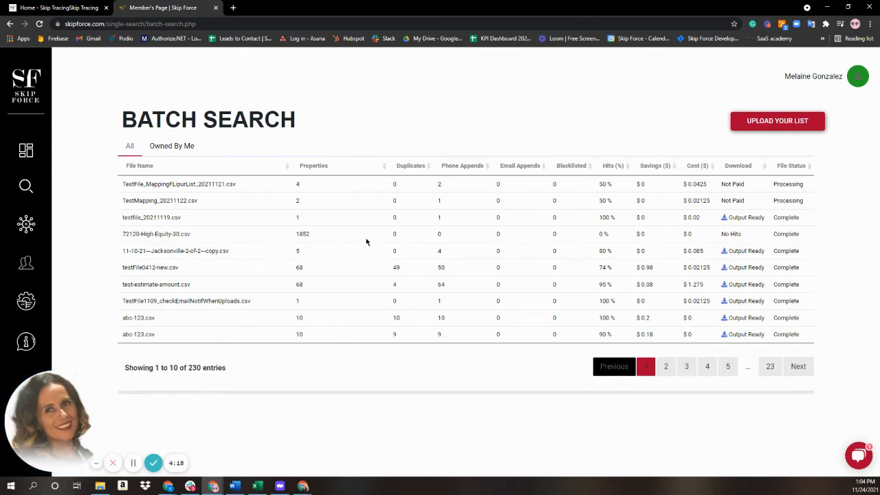
Step: Filter lists to Owned By Me, return to All, then go to Upload Your List
left_click(165, 151)
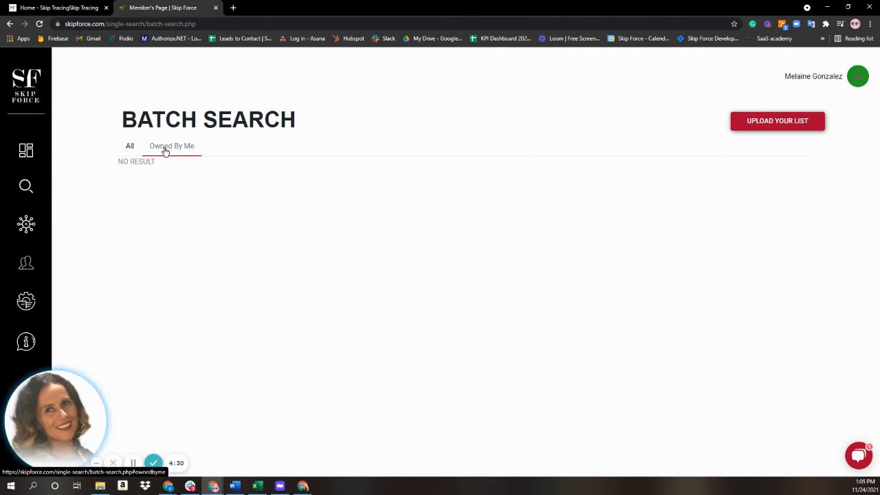
left_click(131, 147)
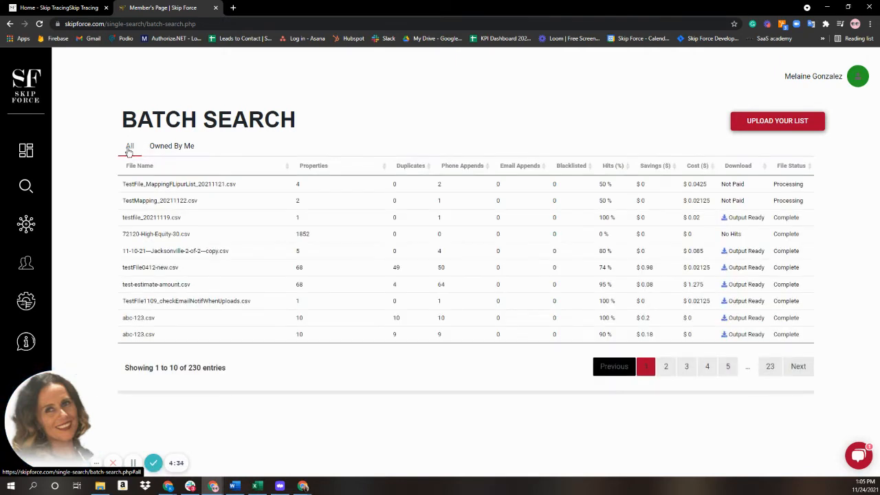
left_click(777, 122)
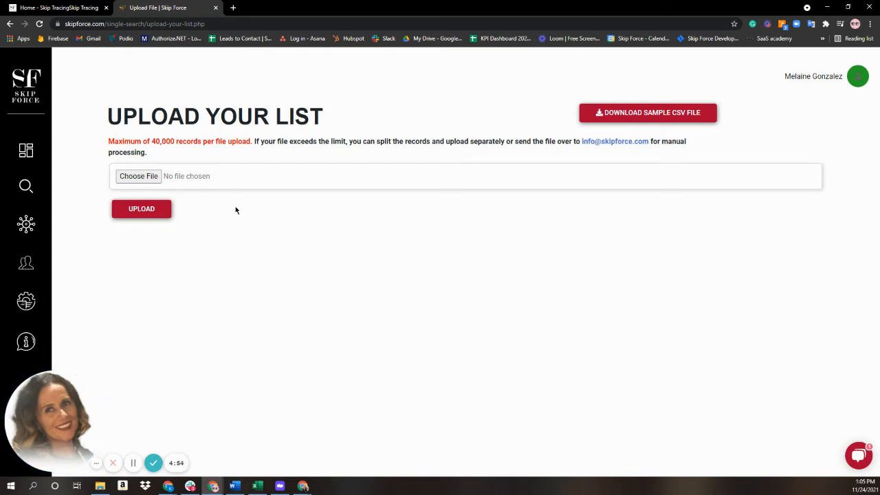
Step: Choose the Hollywood_TEST CSV file and upload it to load its column mapping
left_click(140, 180)
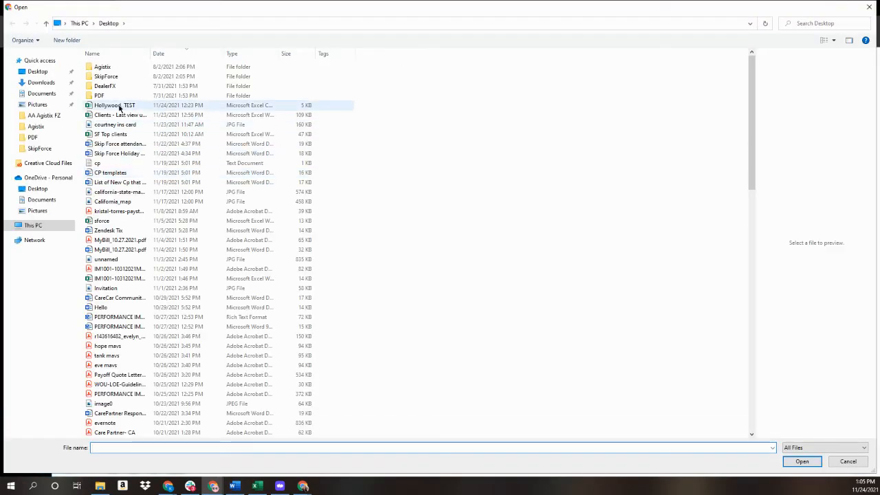
left_click(118, 106)
left_click(811, 463)
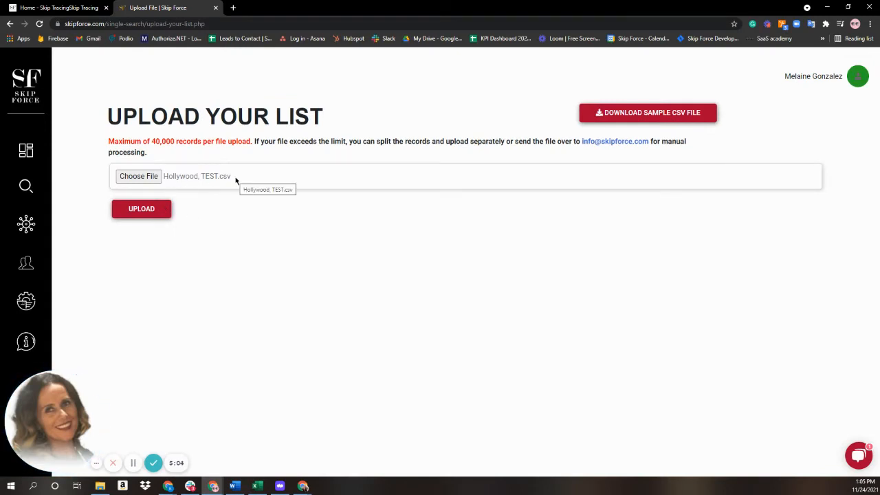
left_click(153, 213)
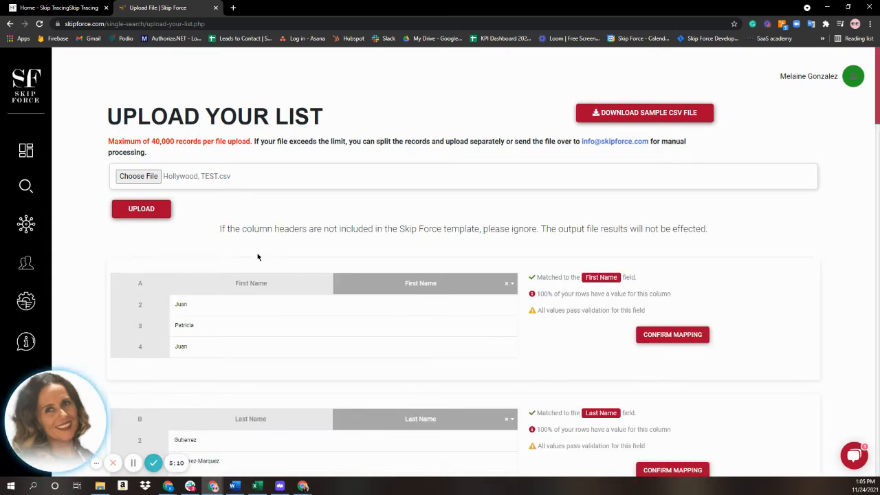
Step: Confirm the First Name, Last Name, Mailing Address and Mailing City mappings
scroll(257, 257, "down", 1)
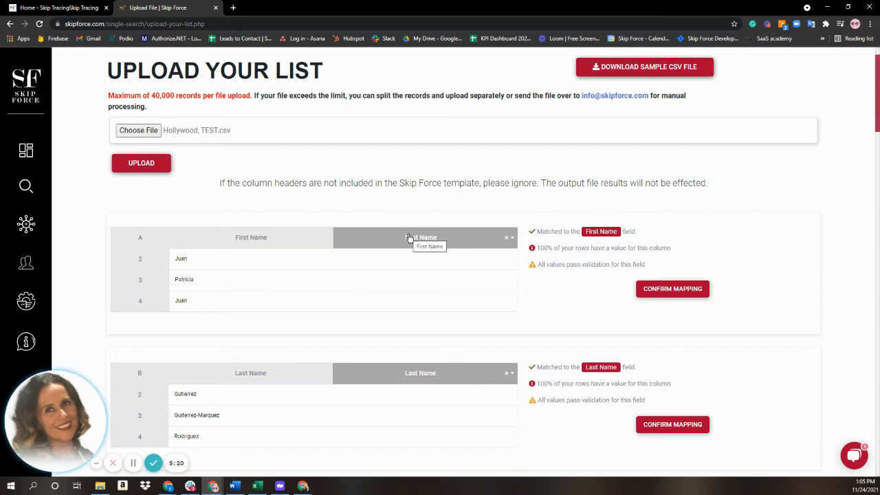
left_click(658, 290)
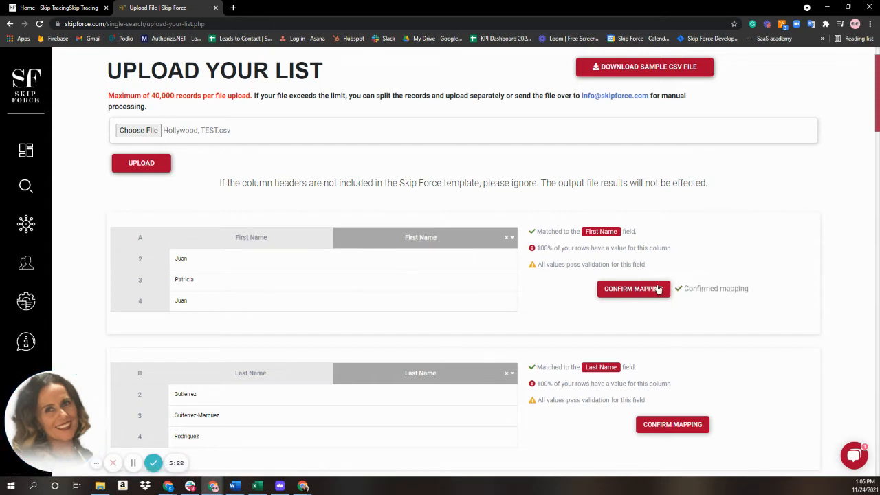
scroll(548, 326, "down", 1)
scroll(548, 326, "down", 1)
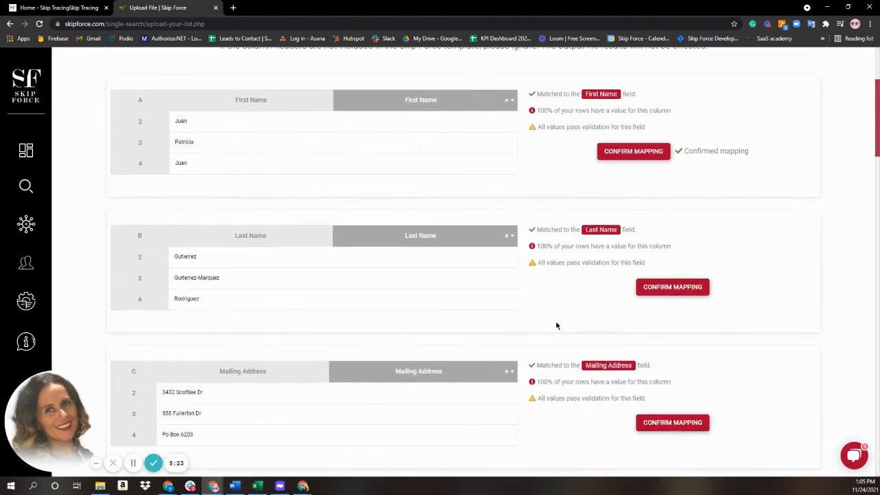
left_click(649, 289)
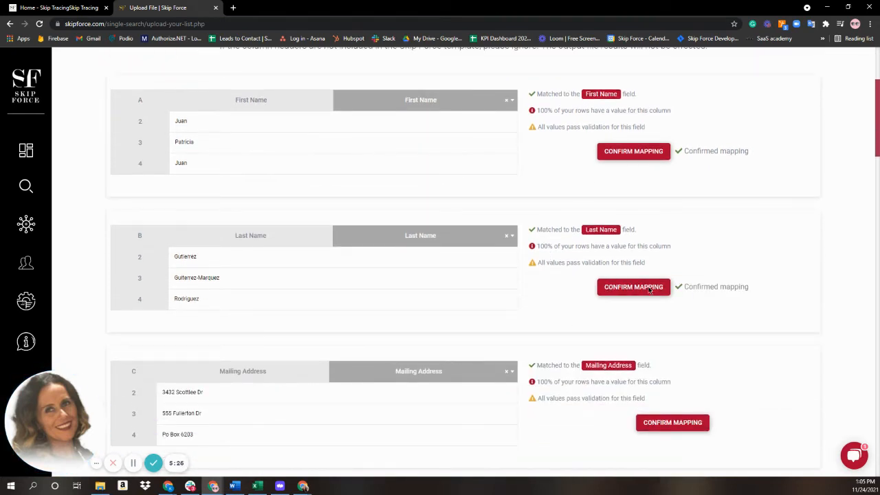
scroll(534, 298, "down", 2)
left_click(653, 285)
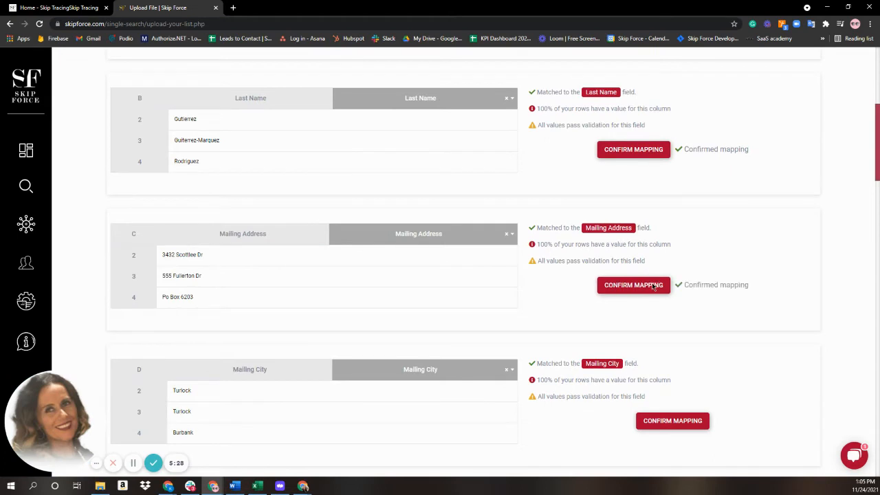
scroll(587, 303, "down", 2)
left_click(656, 285)
scroll(628, 284, "down", 2)
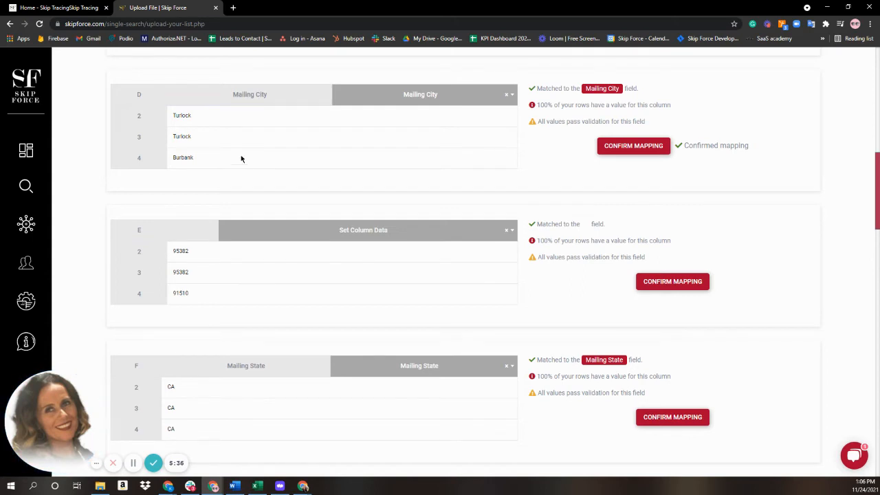
Step: Map column E to Mailing Zip and confirm it, then confirm Mailing State
left_click(491, 232)
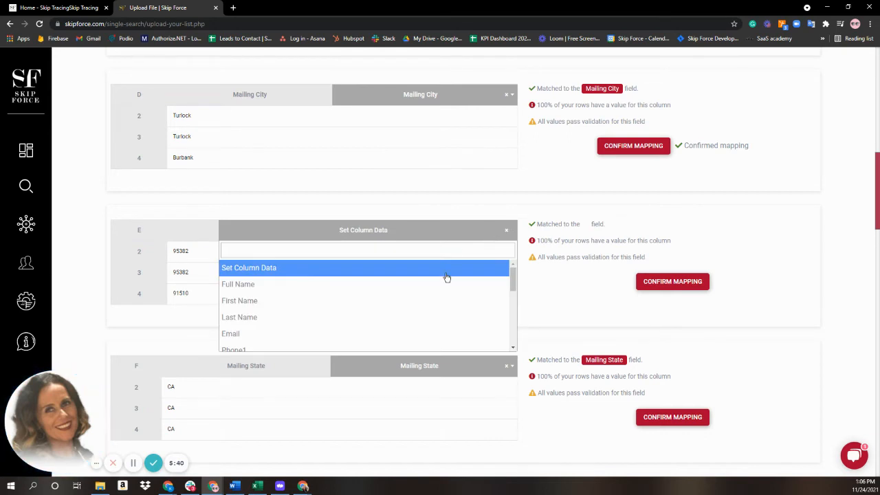
scroll(443, 290, "down", 1)
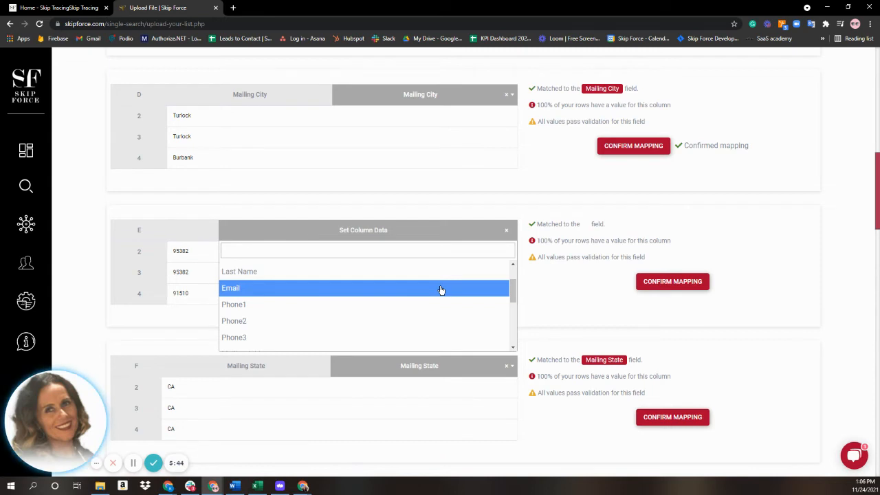
scroll(390, 289, "down", 2)
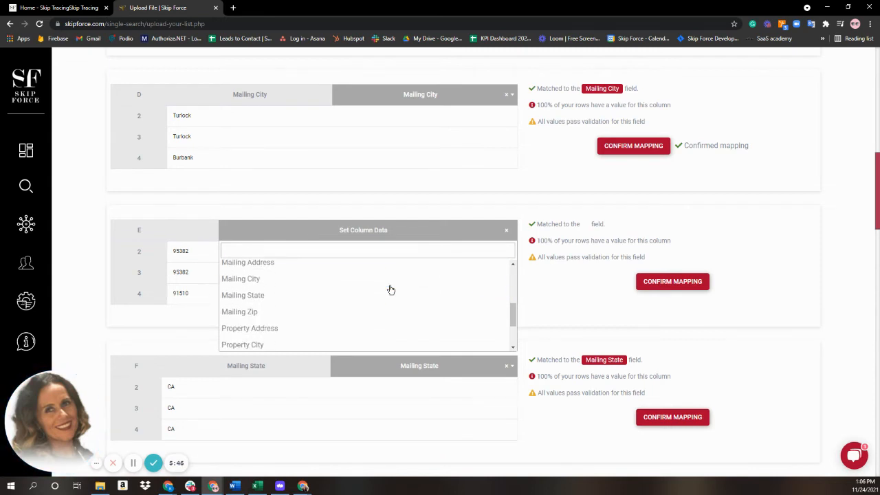
left_click(290, 311)
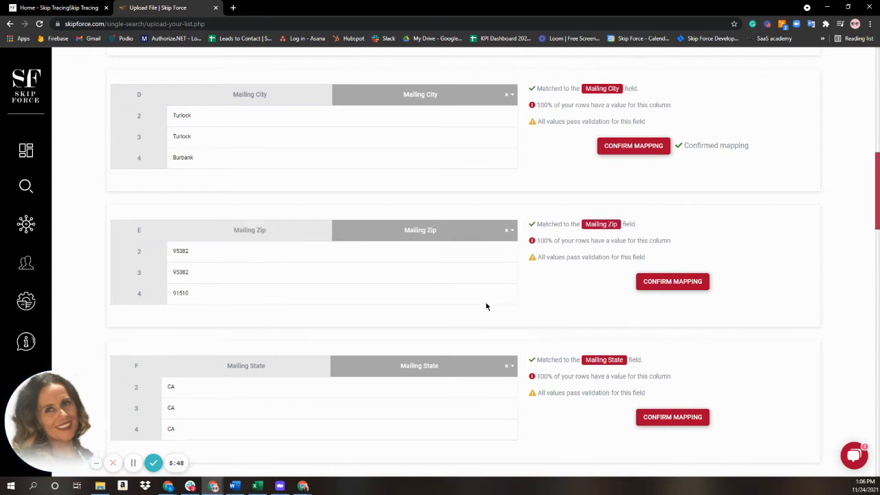
left_click(672, 282)
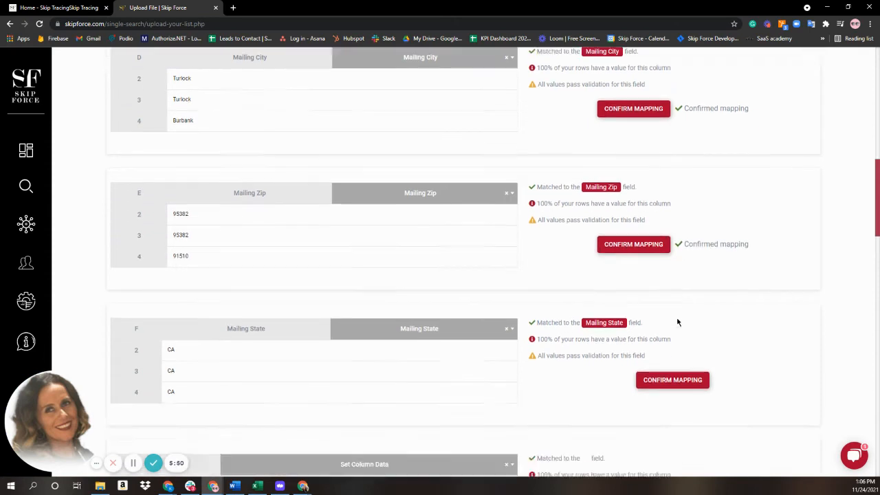
left_click(656, 238)
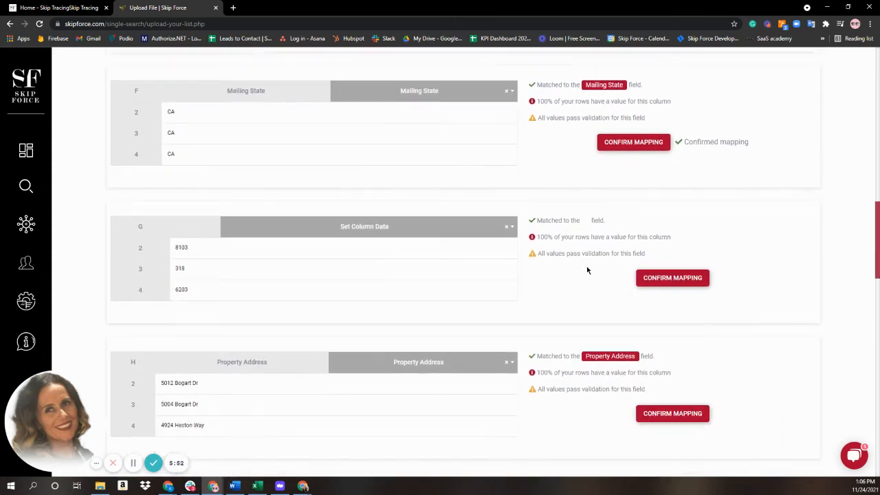
Step: Set column G to 'Ignore this column' and confirm it
left_click(368, 229)
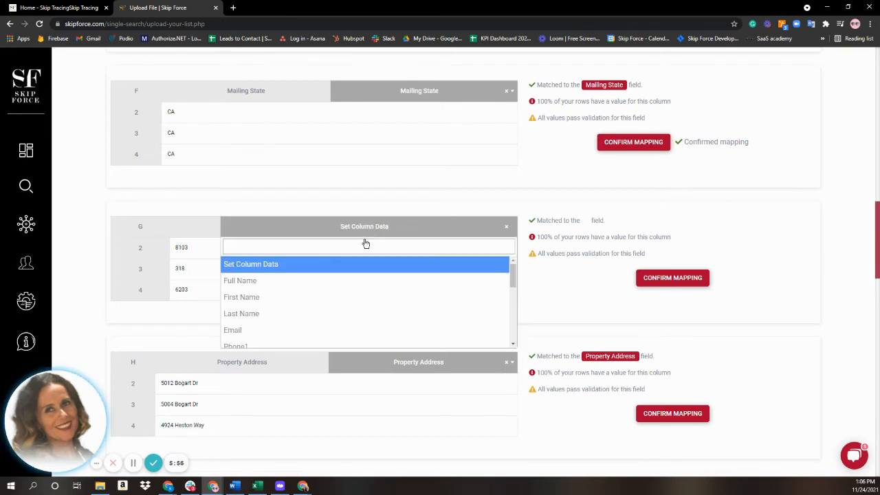
scroll(361, 284, "down", 5)
scroll(361, 285, "down", 3)
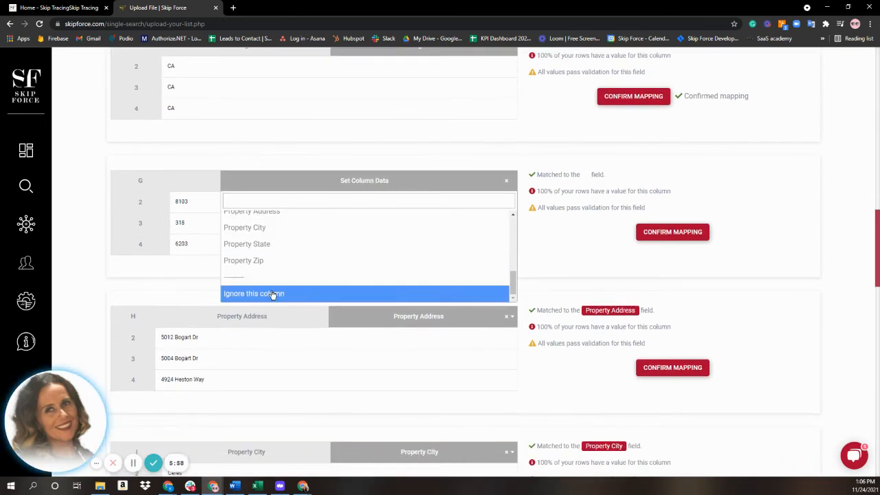
left_click(273, 294)
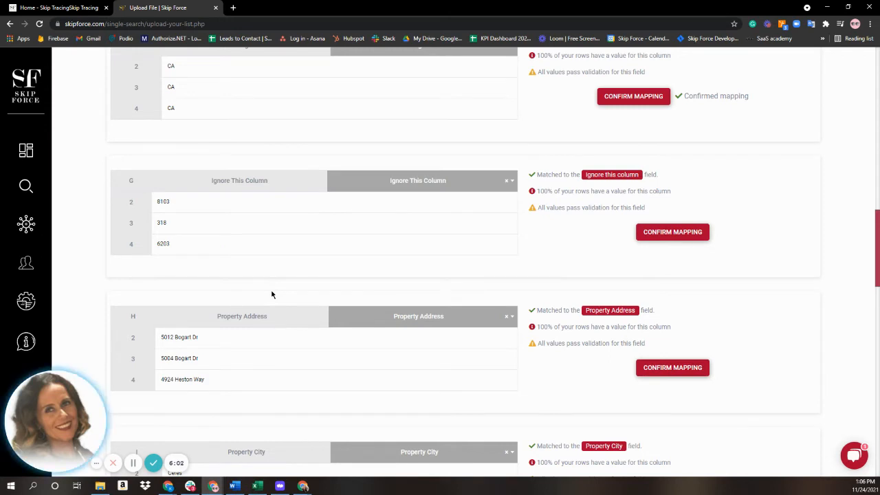
left_click(649, 231)
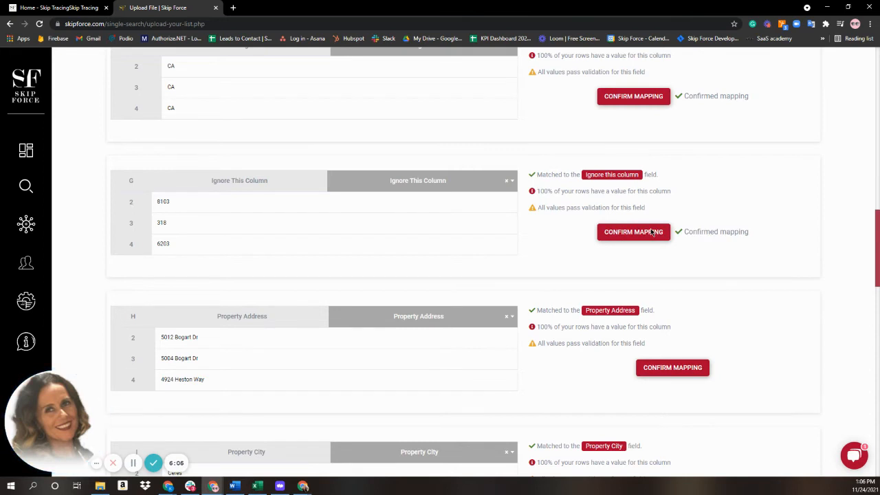
Step: Confirm the Property Address, Property City and Property State mappings
scroll(509, 270, "down", 2)
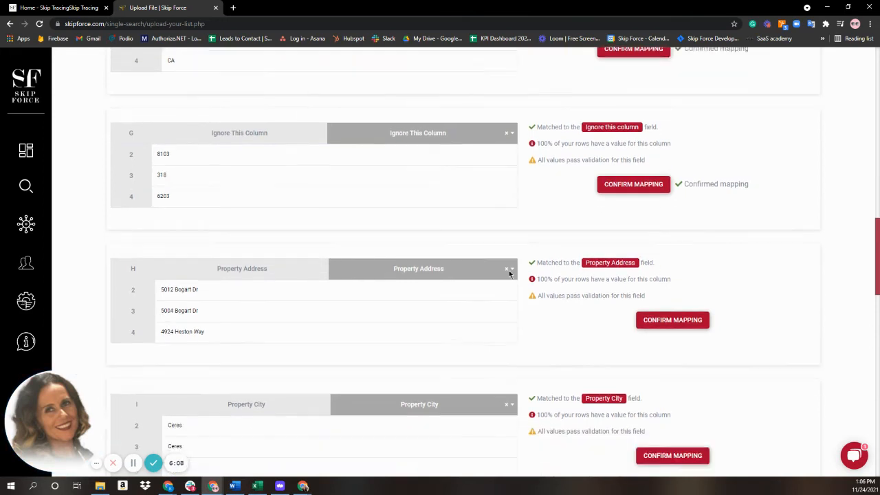
left_click(690, 276)
scroll(517, 295, "down", 4)
left_click(665, 230)
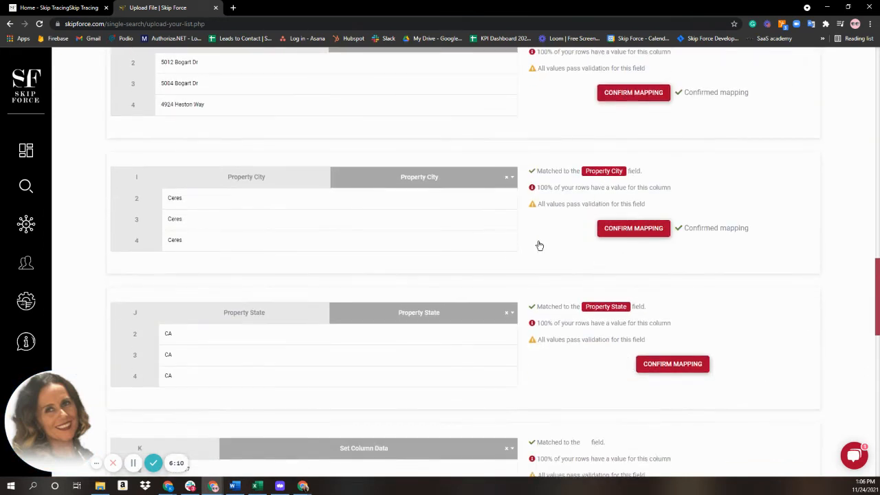
scroll(447, 251, "down", 3)
left_click(683, 232)
Step: Set columns K and L to 'Ignore this column' and confirm both
scroll(458, 268, "down", 2)
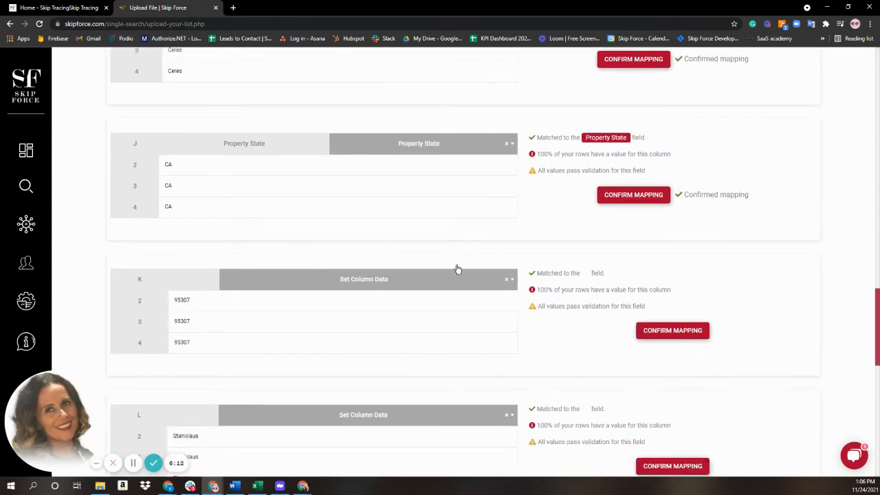
left_click(409, 227)
scroll(406, 270, "down", 8)
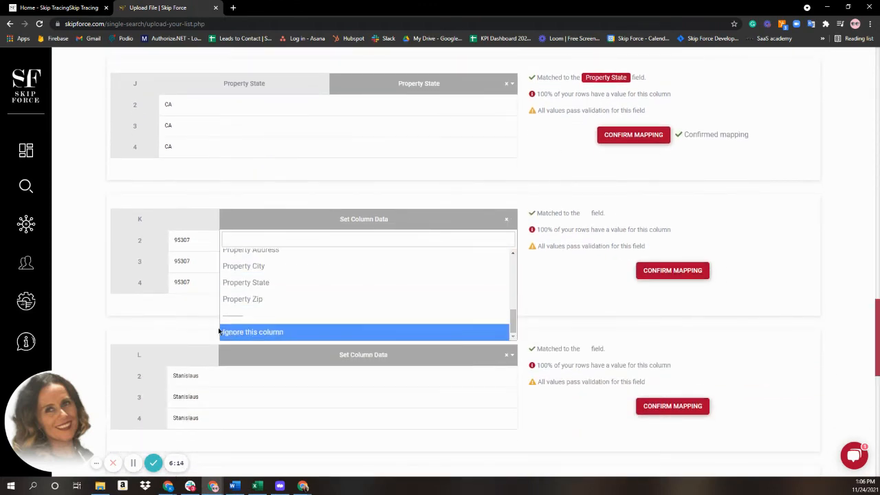
left_click(237, 332)
left_click(694, 272)
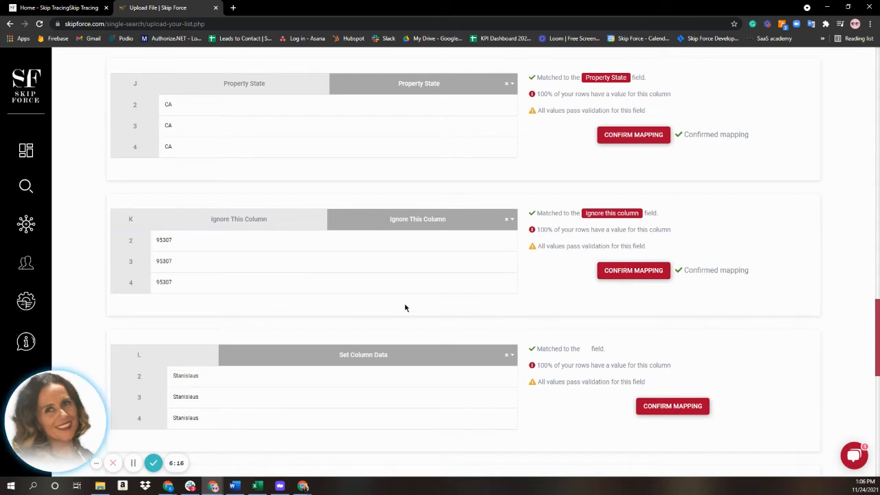
scroll(404, 308, "down", 2)
left_click(401, 270)
scroll(396, 326, "down", 5)
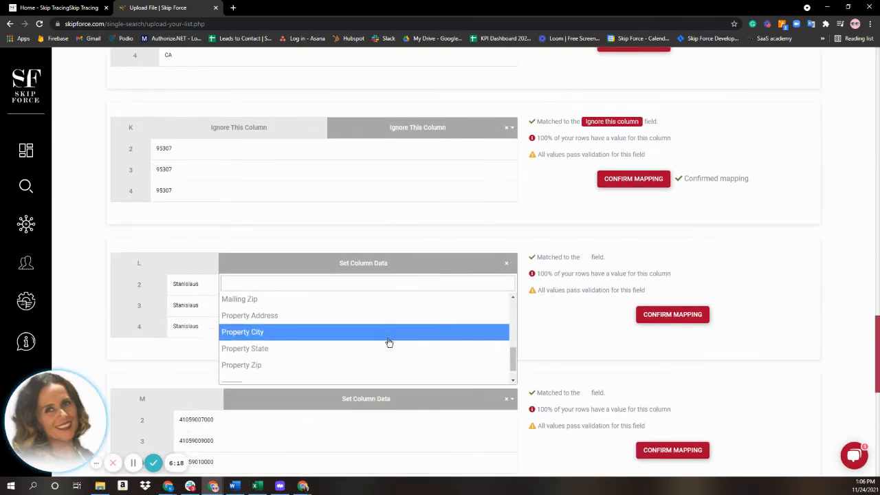
scroll(389, 342, "down", 3)
left_click(372, 378)
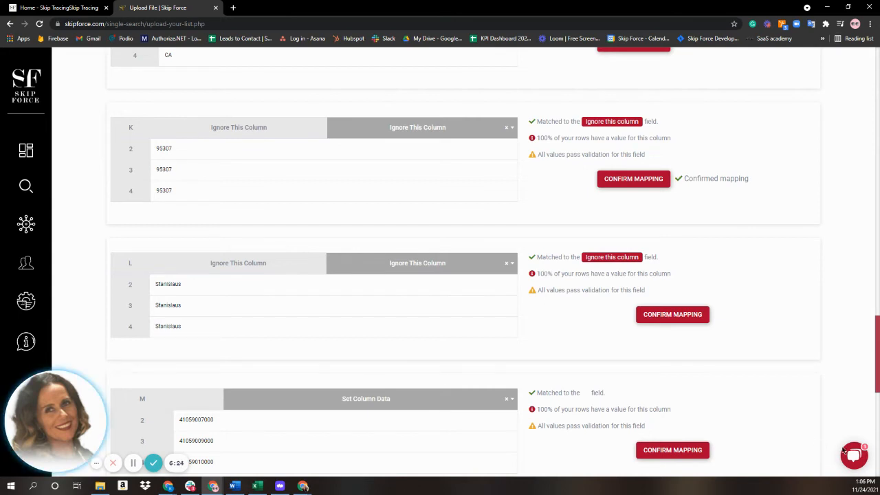
left_click(643, 315)
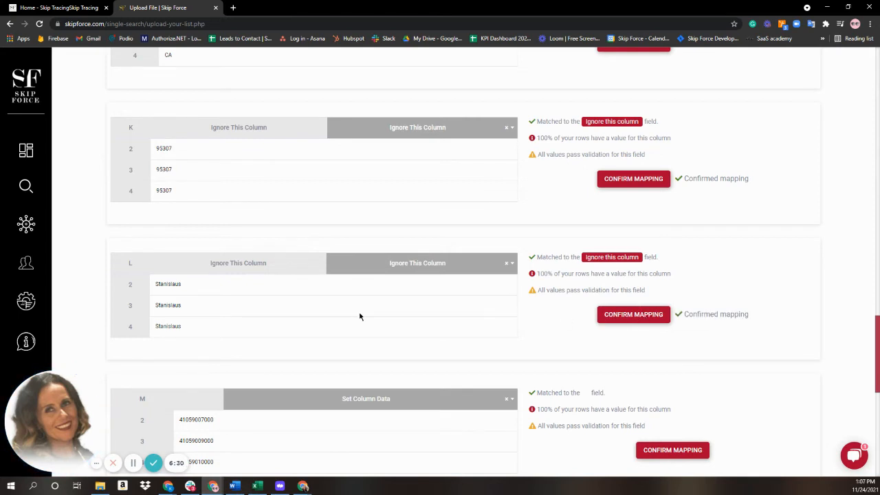
Step: Set columns M and N to 'Ignore this column' and confirm each mapping
scroll(359, 316, "down", 2)
left_click(396, 269)
scroll(353, 334, "down", 2)
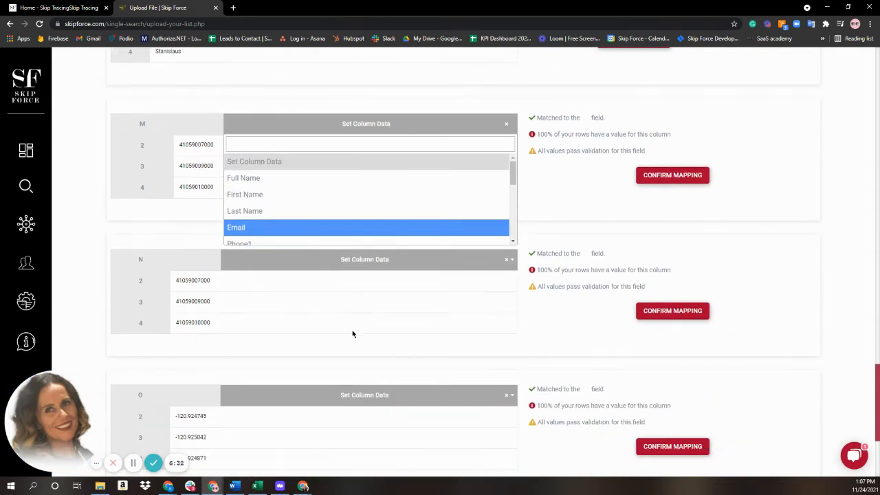
scroll(314, 236, "down", 4)
scroll(315, 237, "down", 2)
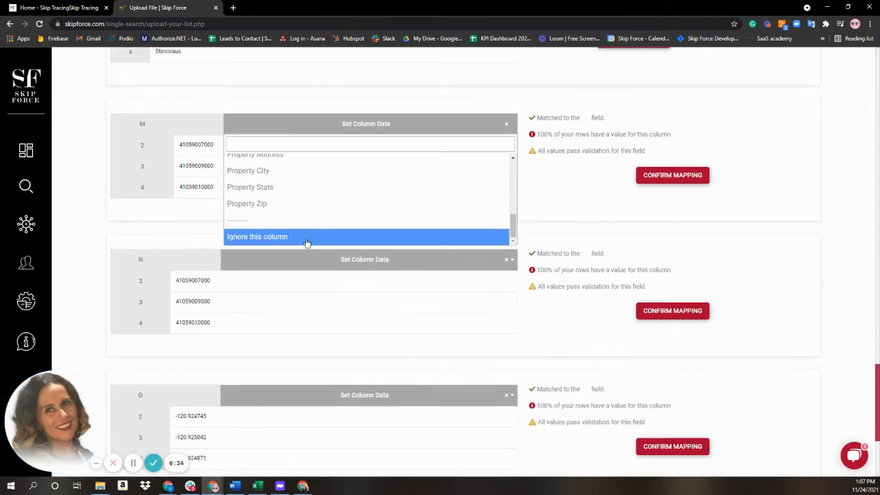
left_click(307, 236)
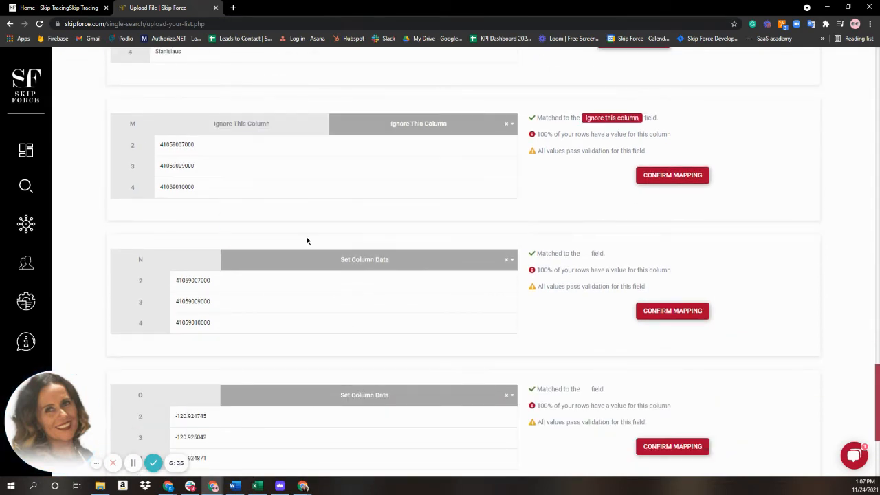
left_click(651, 173)
left_click(365, 262)
scroll(289, 183, "down", 3)
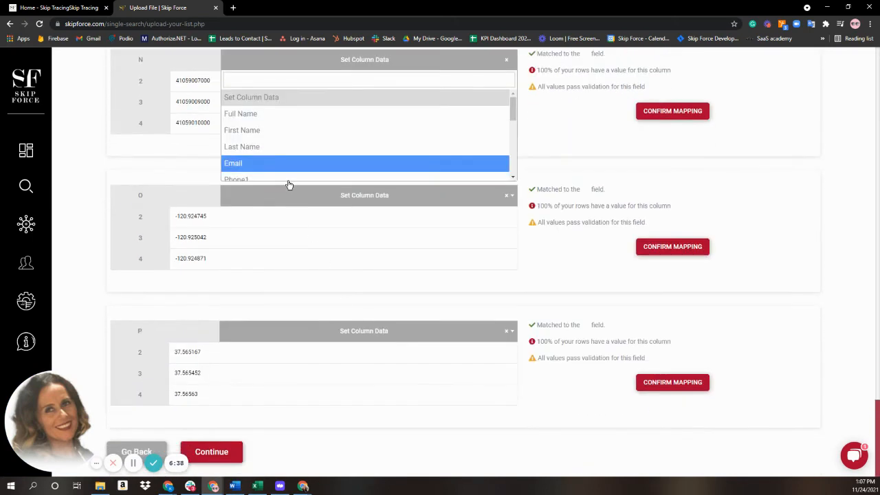
scroll(283, 177, "down", 3)
scroll(281, 177, "down", 2)
left_click(281, 174)
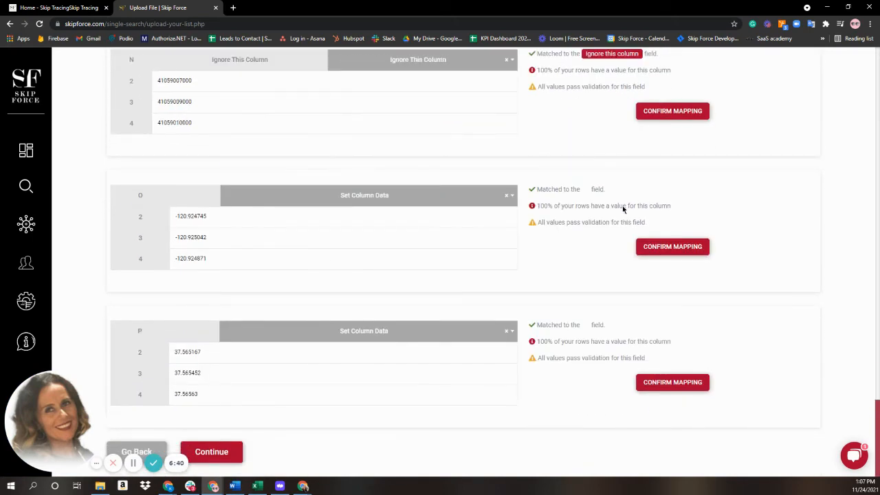
left_click(671, 112)
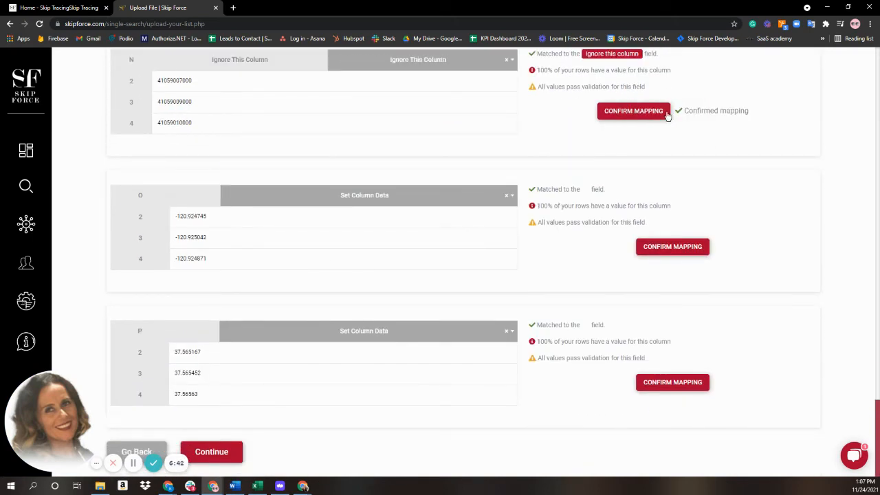
Step: Set columns O and P to 'Ignore this column' and confirm each mapping
left_click(440, 197)
scroll(411, 259, "down", 6)
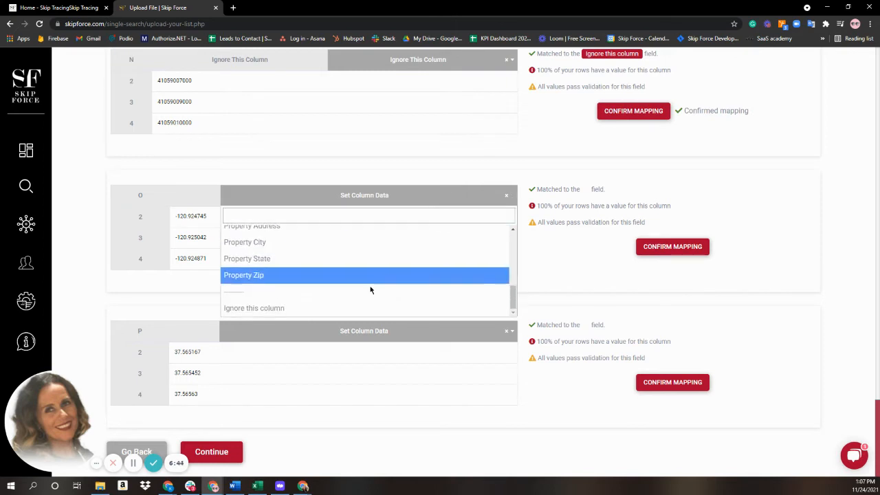
left_click(316, 308)
left_click(682, 249)
left_click(431, 344)
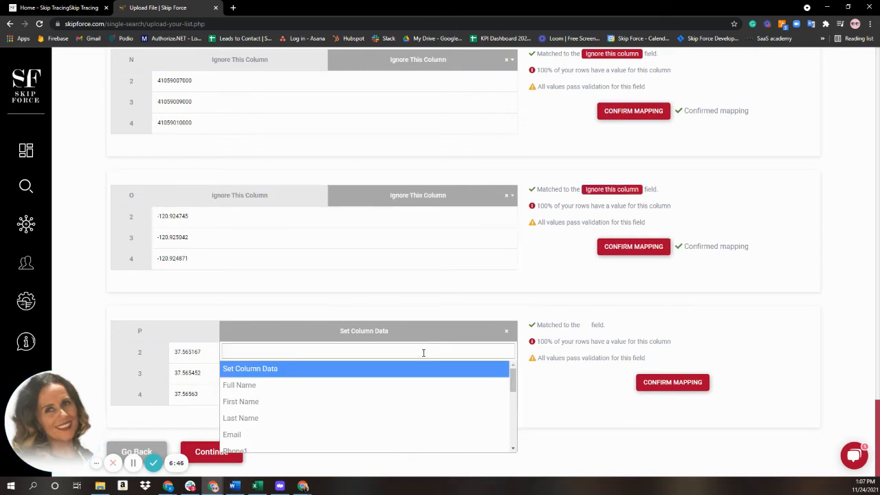
scroll(410, 389, "down", 6)
left_click(377, 442)
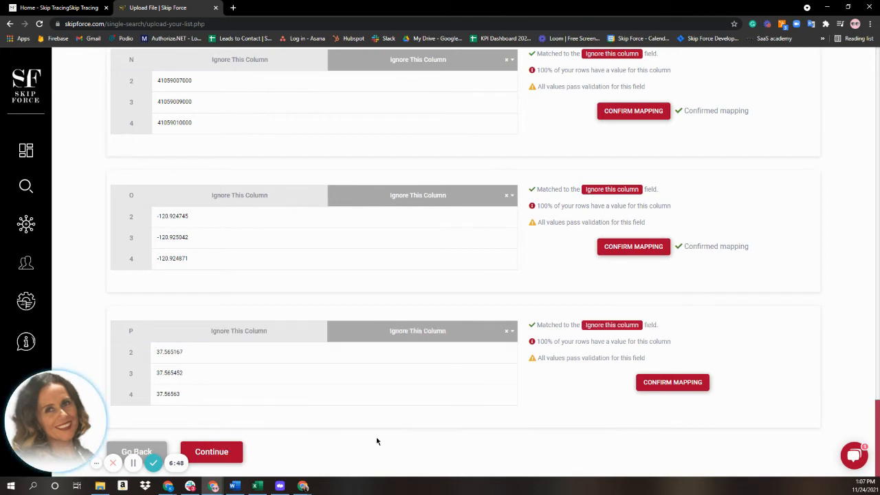
left_click(652, 384)
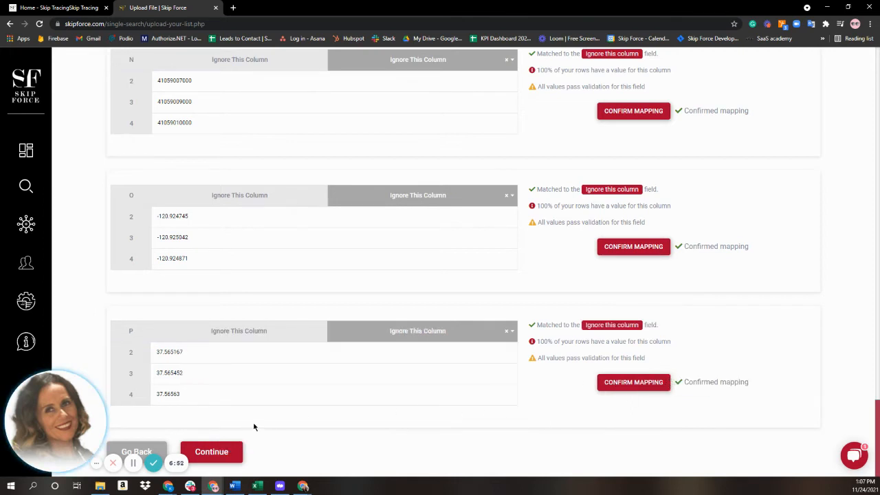
Step: Accept the column mapping and bring up the 'Are you ready to submit?' prompt for the Uploaded List
left_click(226, 451)
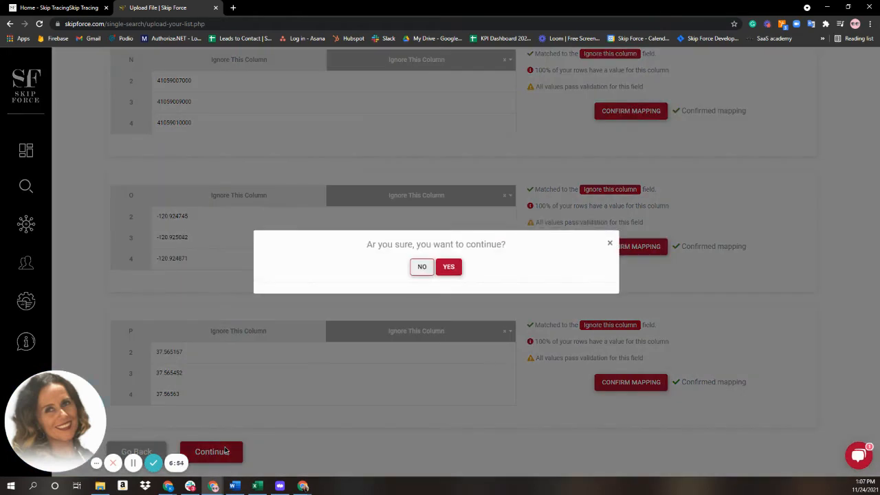
left_click(449, 267)
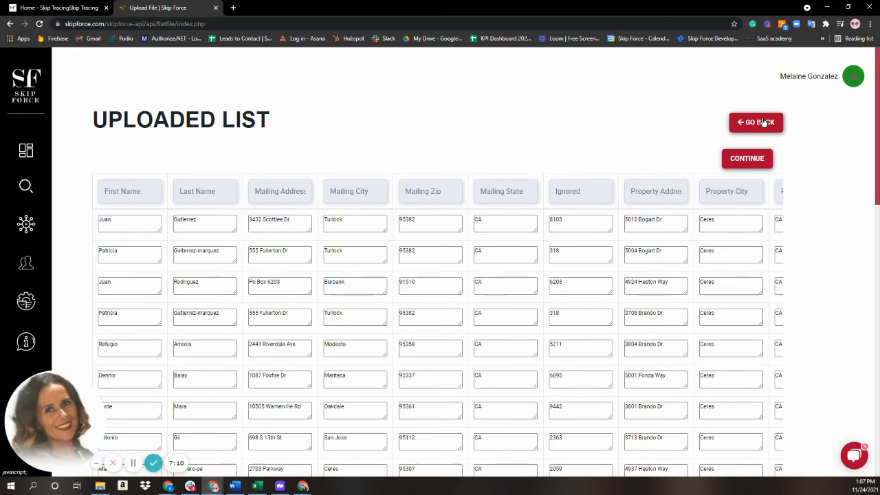
left_click(750, 159)
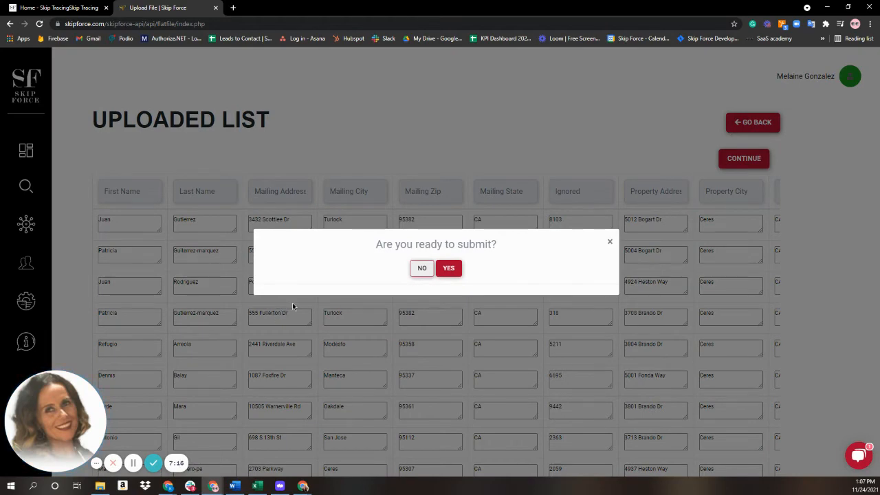
Step: Submit Hollywood-TEST.csv and start the skip trace of its 31 records, estimated at $2.31
left_click(451, 270)
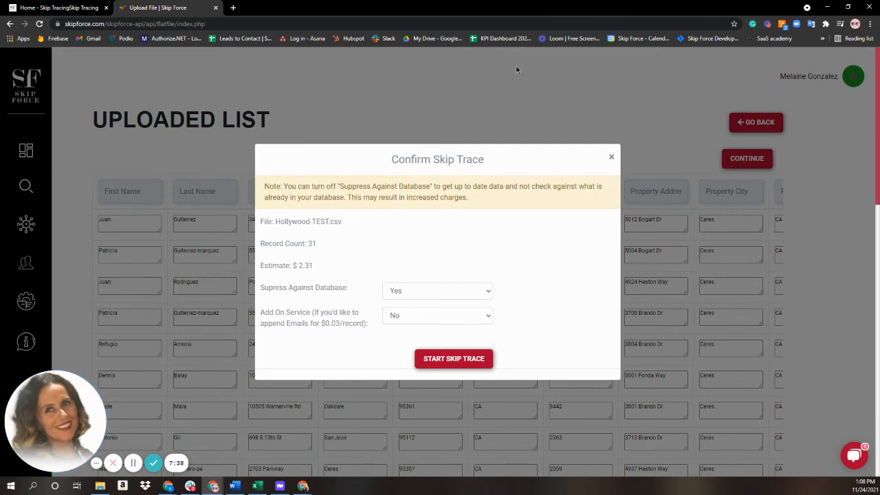
left_click(433, 361)
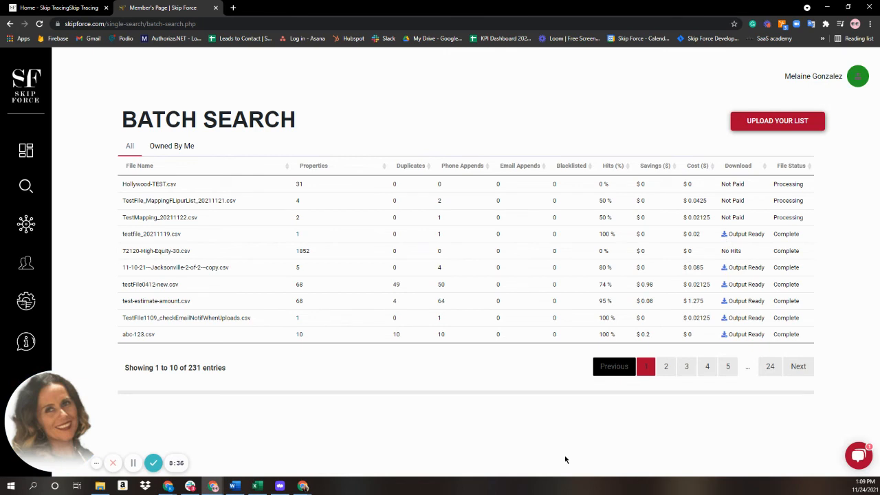
Step: After checking Hollywood-TEST.csv shows Processing in Batch Search, go to the Assistants page
left_click(27, 265)
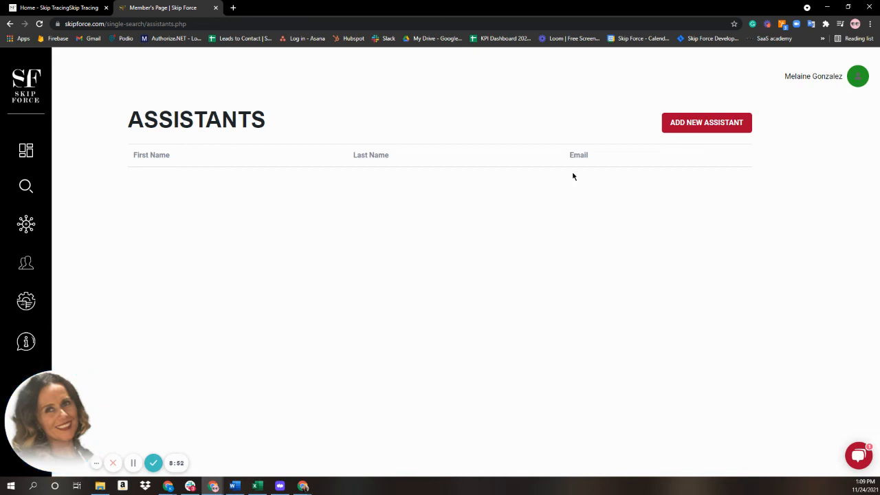
Step: View the Add New Assistant form, then go to the account Settings page
left_click(708, 121)
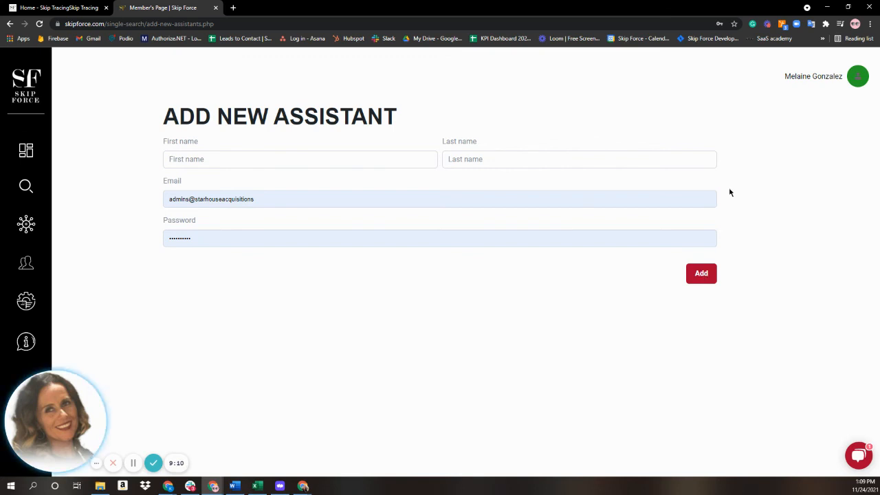
left_click(27, 300)
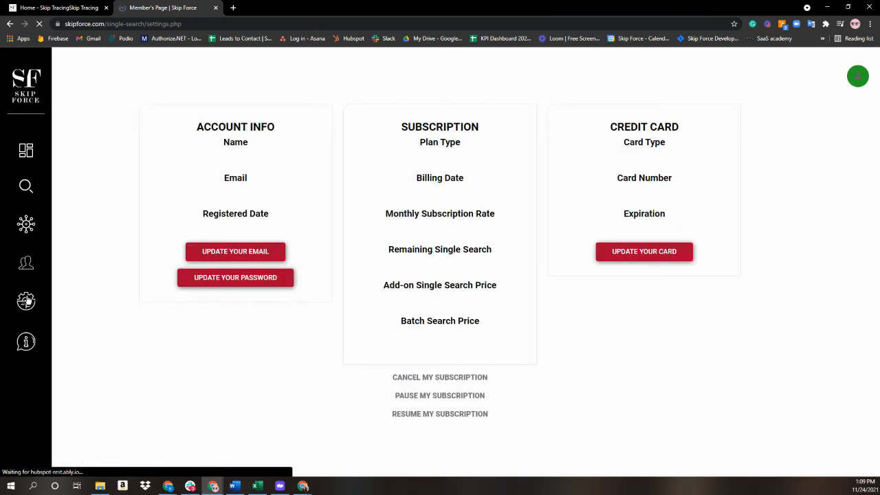